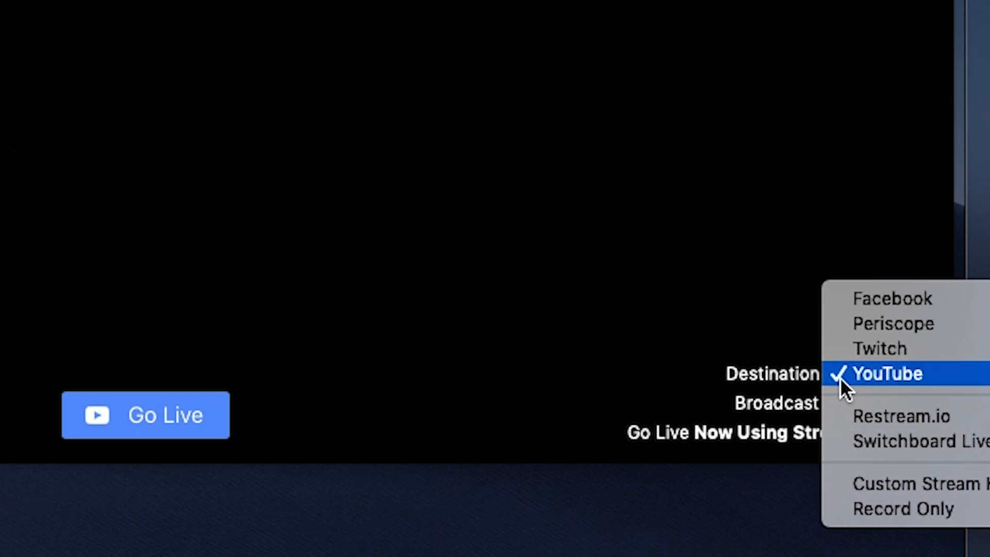
- Keep the YouTube broadcast set to Public and start scheduling a new live event
left_click(870, 406)
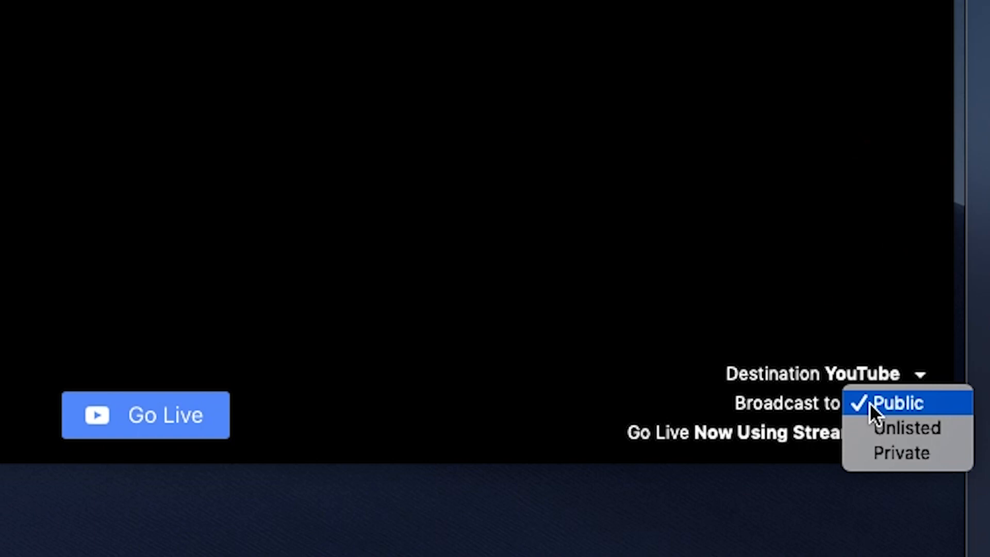
left_click(869, 403)
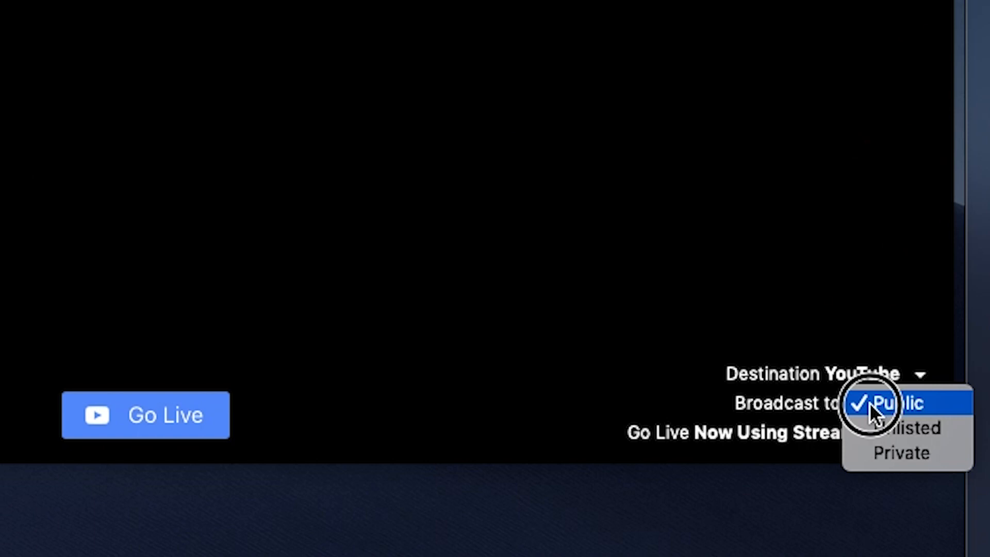
left_click(774, 434)
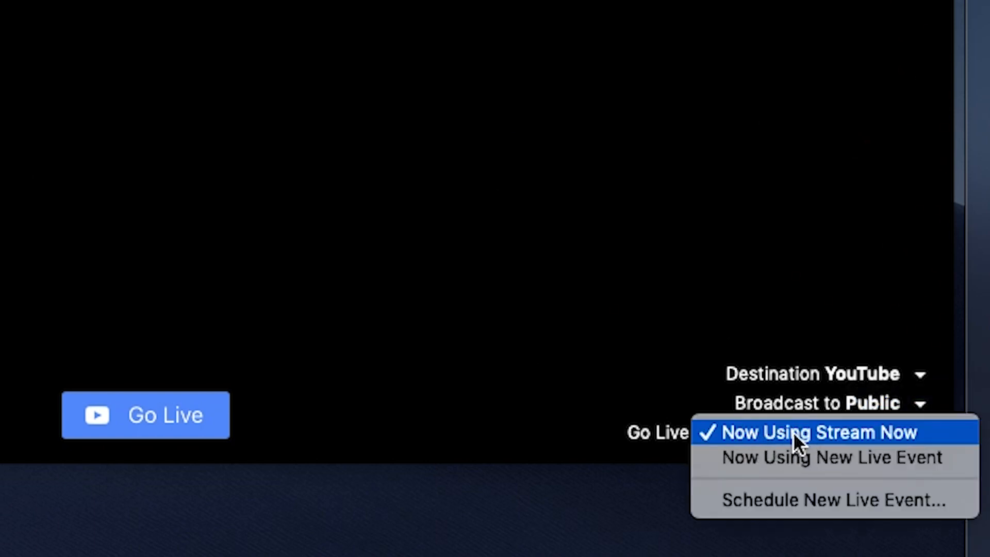
left_click(806, 500)
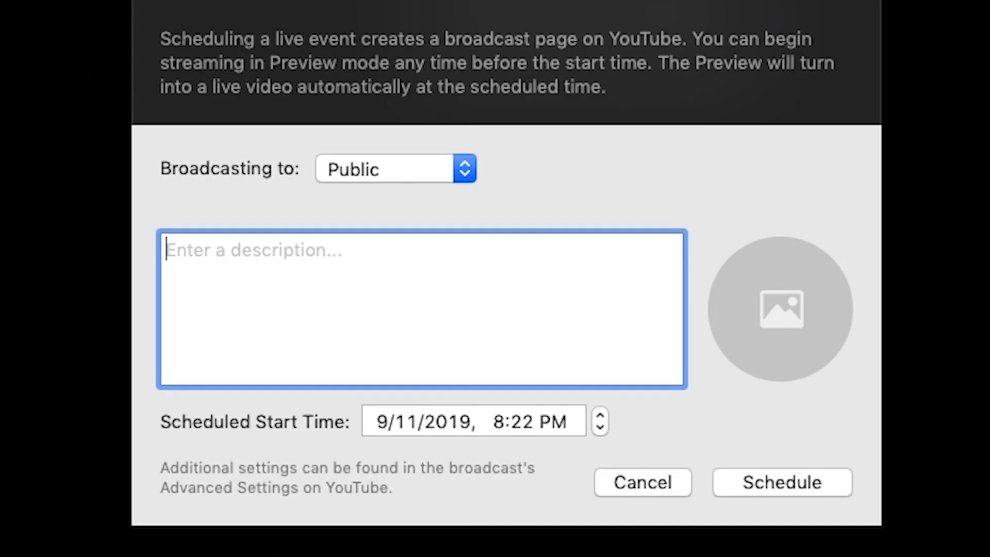
- Keep the new event's audience as Public and enter the description "Edit with Wednesday"
left_click(401, 170)
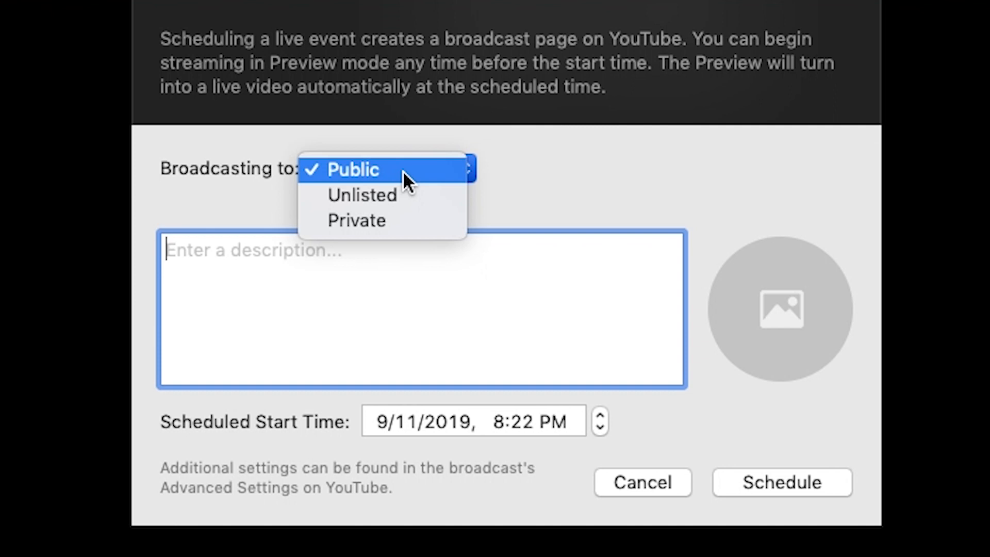
left_click(347, 261)
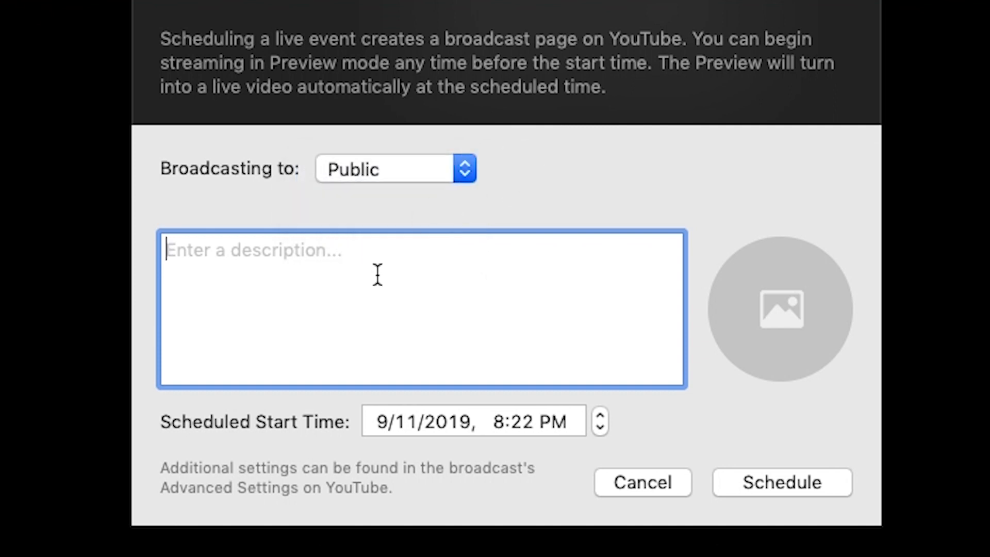
type("Edit wih")
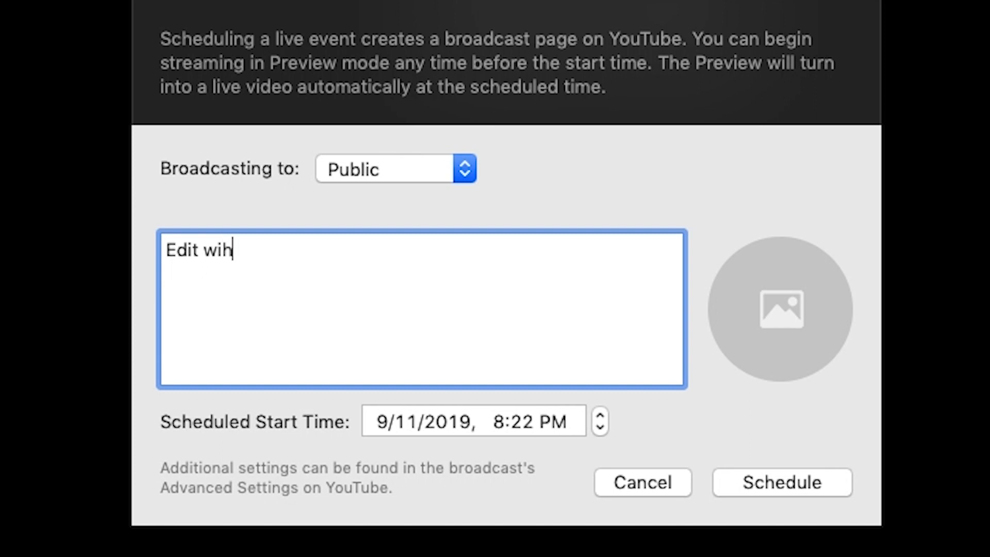
key("BackSpace")
type("th Weds")
key("BackSpace")
type("nesday")
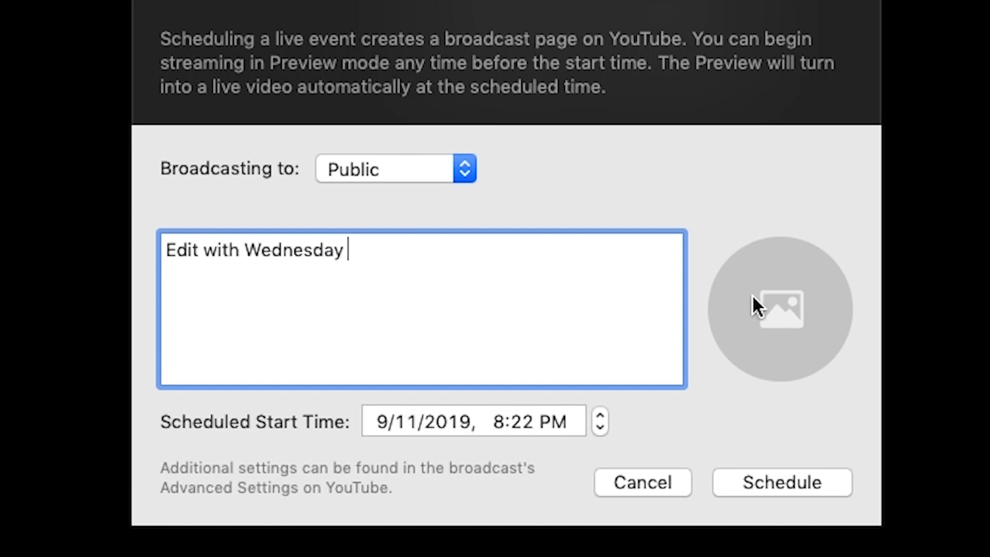
- Set the event's scheduled start time to 9/18/2019, 7:00 PM
left_click(433, 419)
left_click(402, 421)
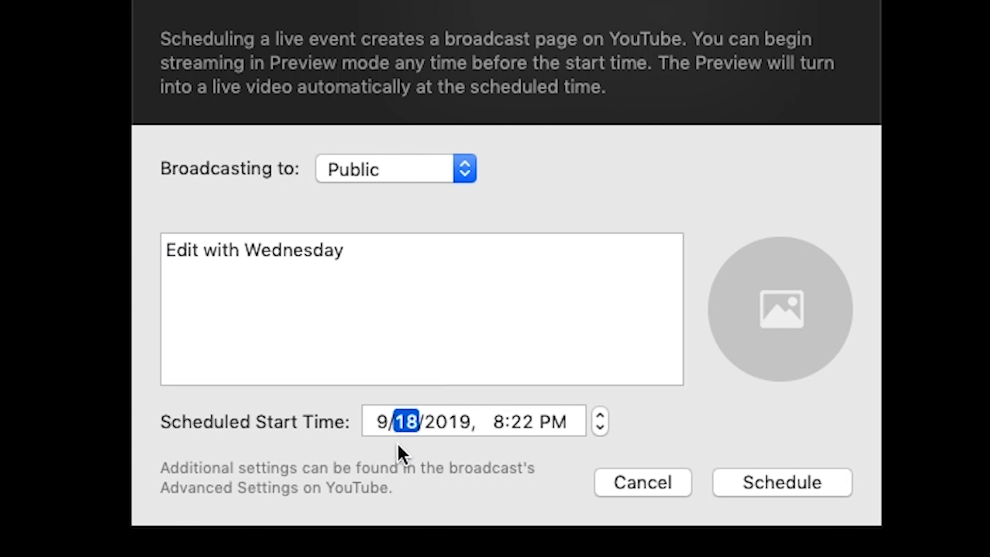
left_click(491, 424)
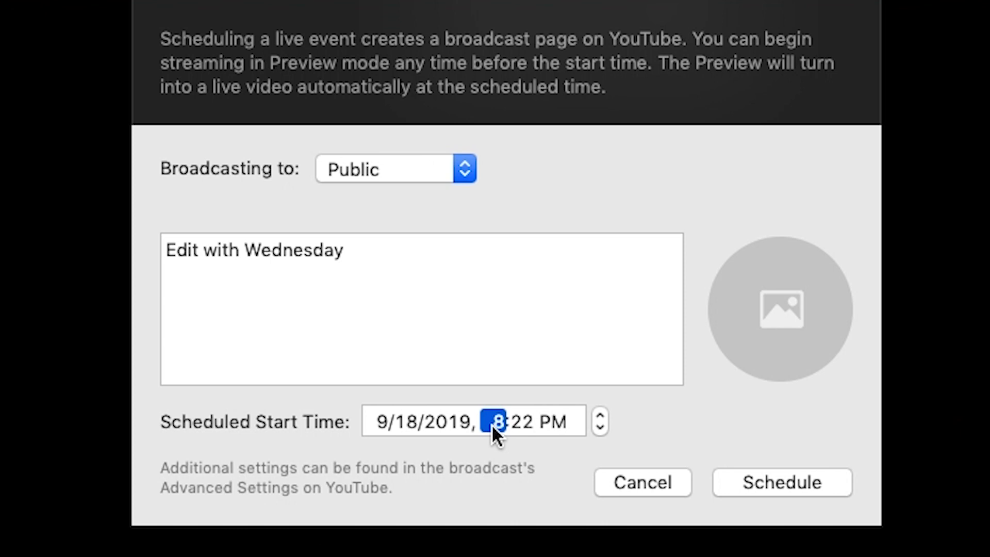
left_click(528, 423)
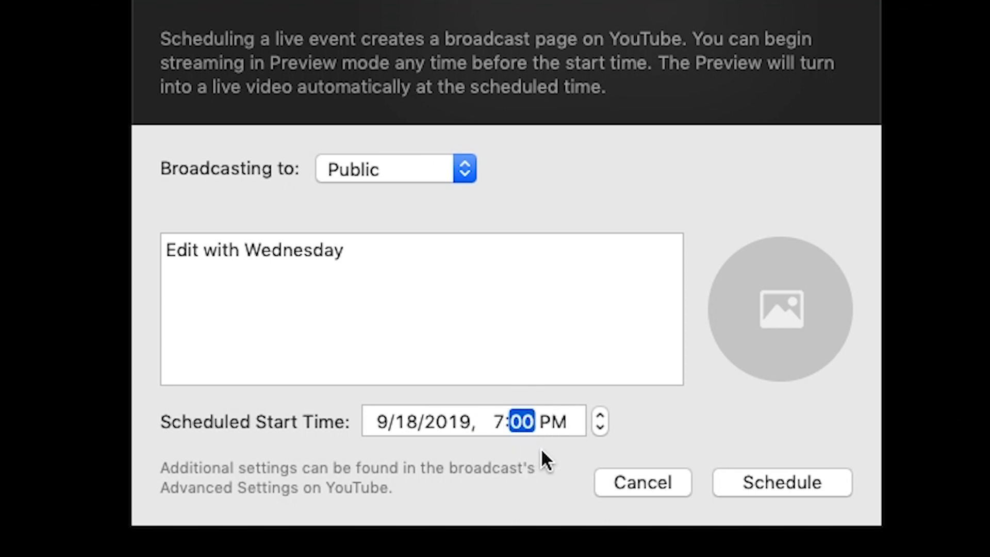
- Append the date to the event description so it reads "Edit with Wednesday : 9/18/19"
left_click(376, 266)
type(": 9")
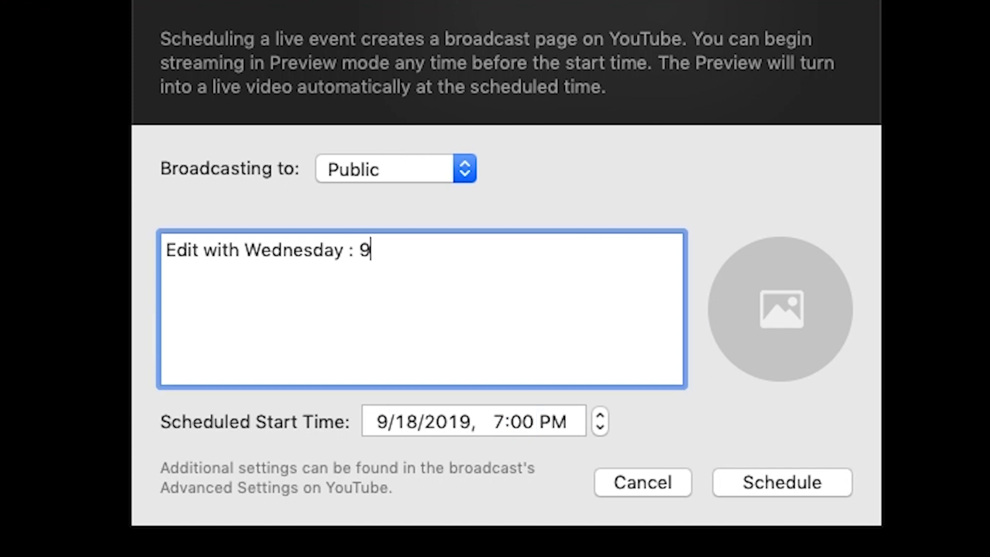
type("//18/")
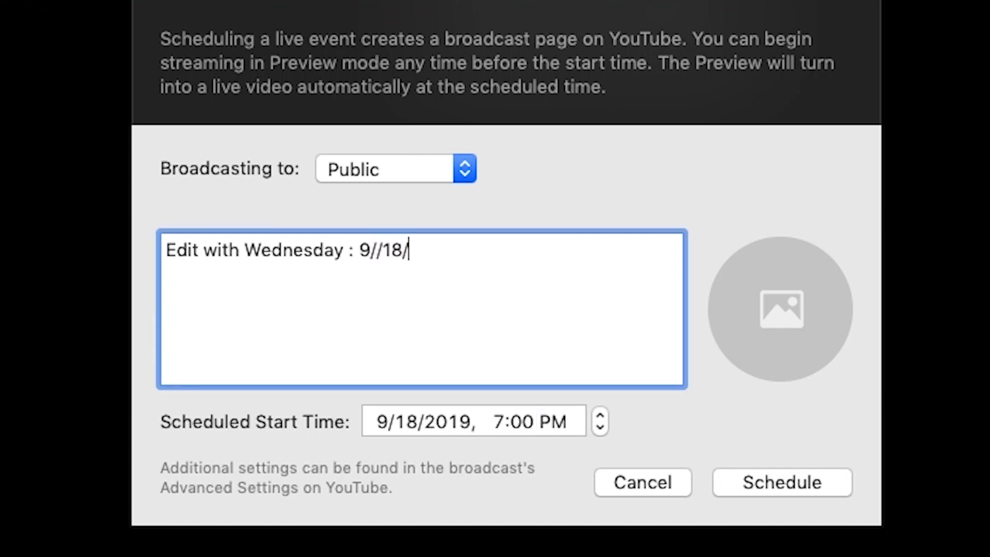
key("BackSpace")
key("BackSpace")
key("BackSpace")
key("BackSpace")
type("18/19")
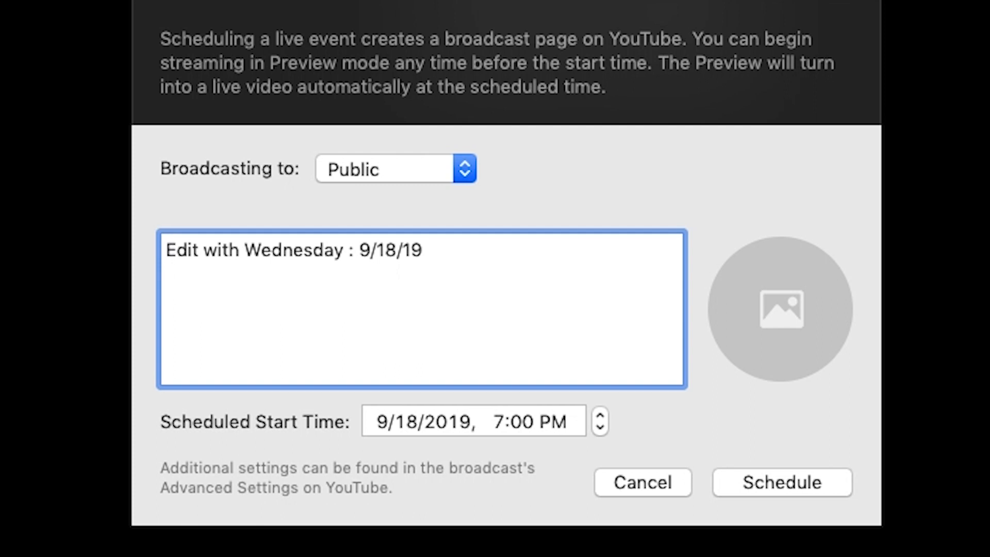
- Add the thumbnail image to the event and schedule the broadcast
left_click_drag(774, 327, 778, 317)
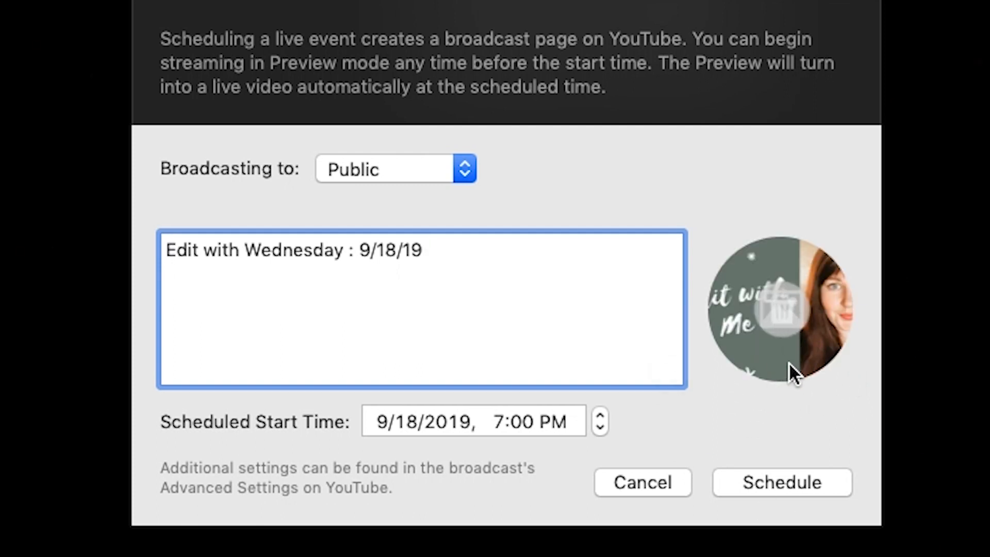
left_click(789, 311)
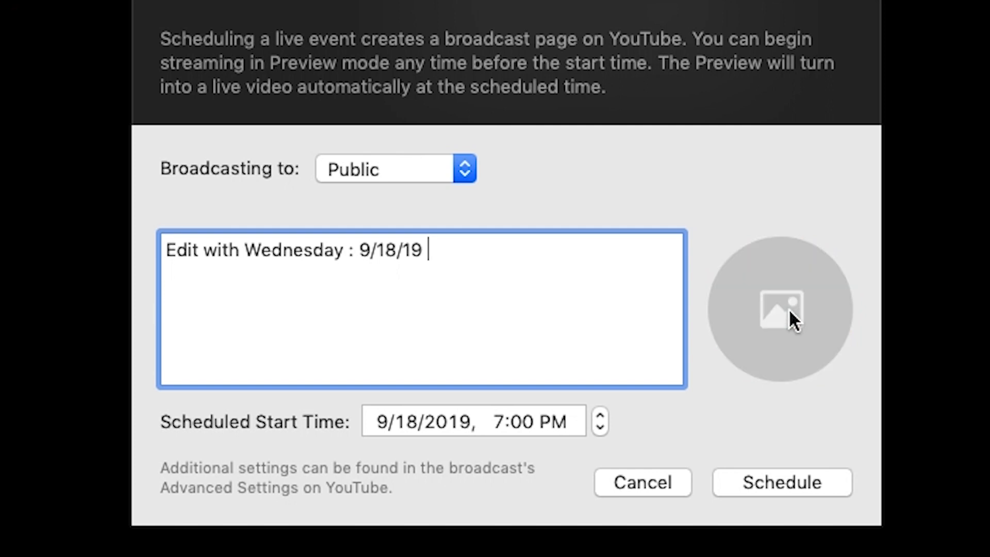
left_click(724, 335)
left_click(711, 436)
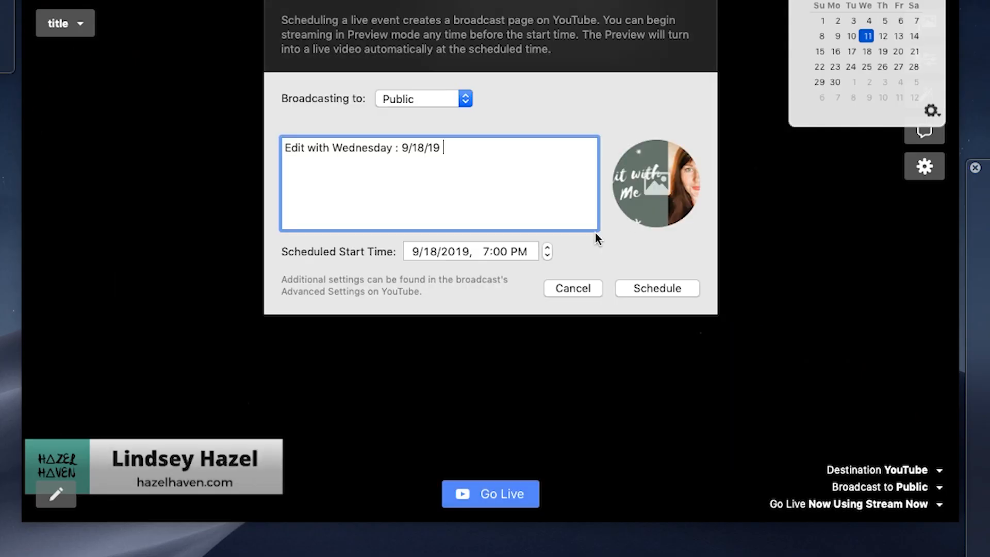
left_click(641, 290)
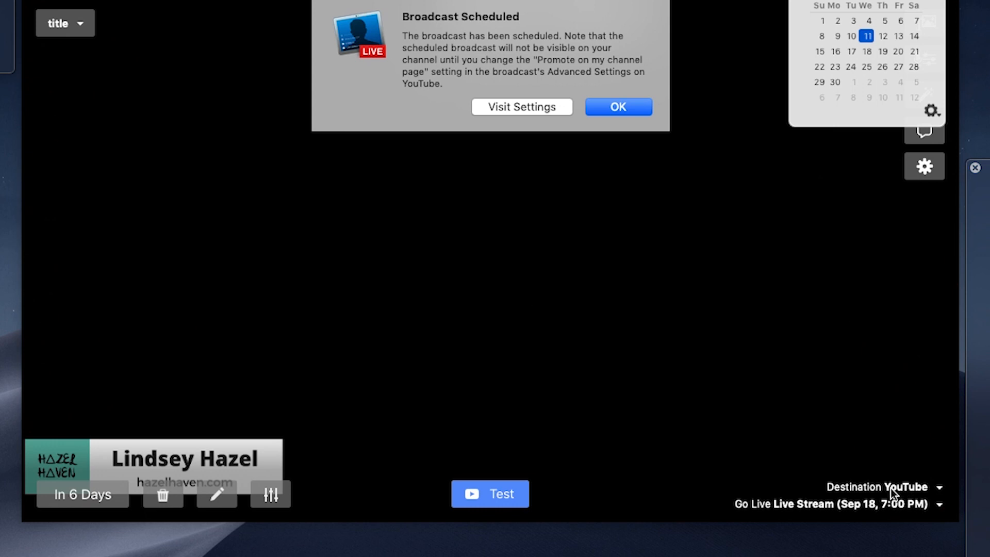
- Open the scheduled broadcast's settings on YouTube and replace its title with the description text "Edit with Wednesday : 9/18/19"
left_click(528, 106)
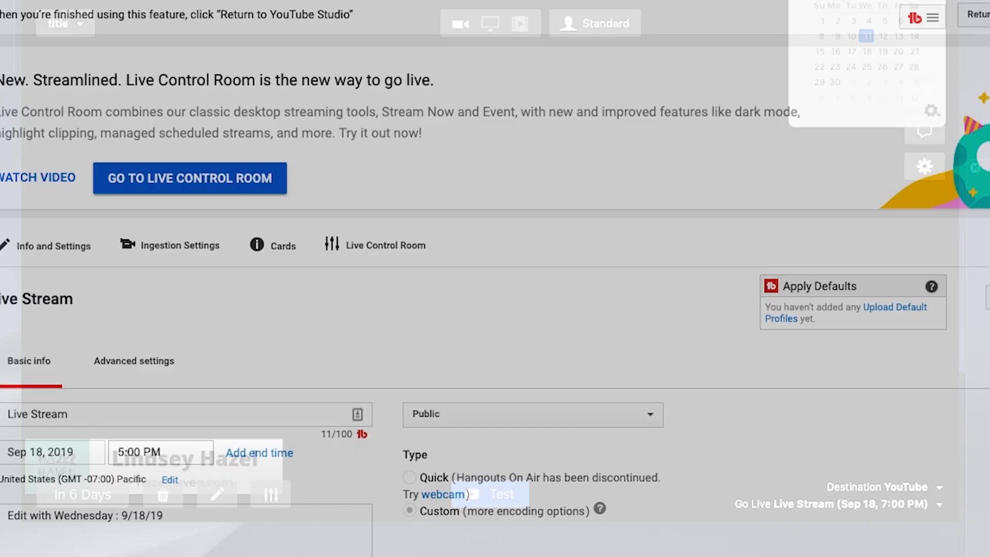
scroll(855, 78, "down", 2)
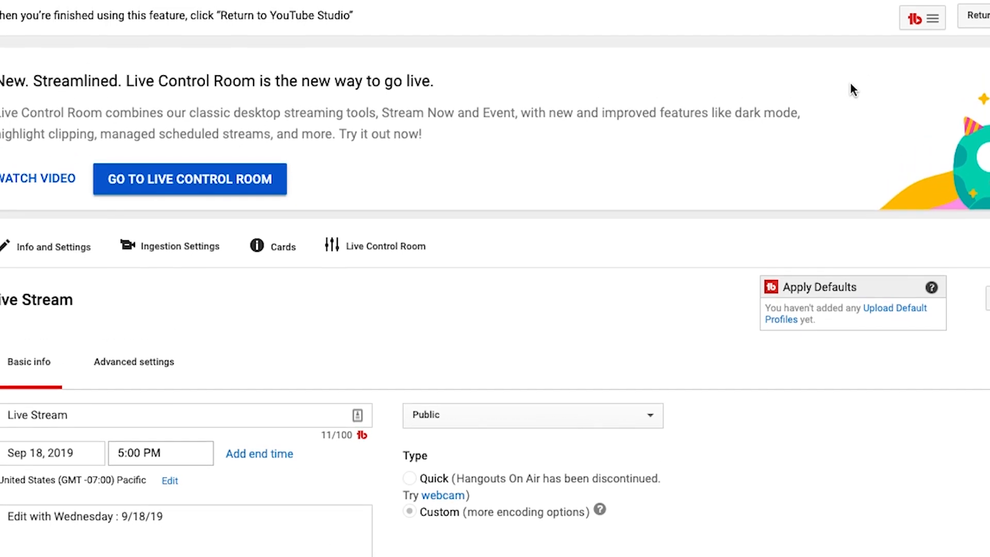
scroll(851, 81, "down", 2)
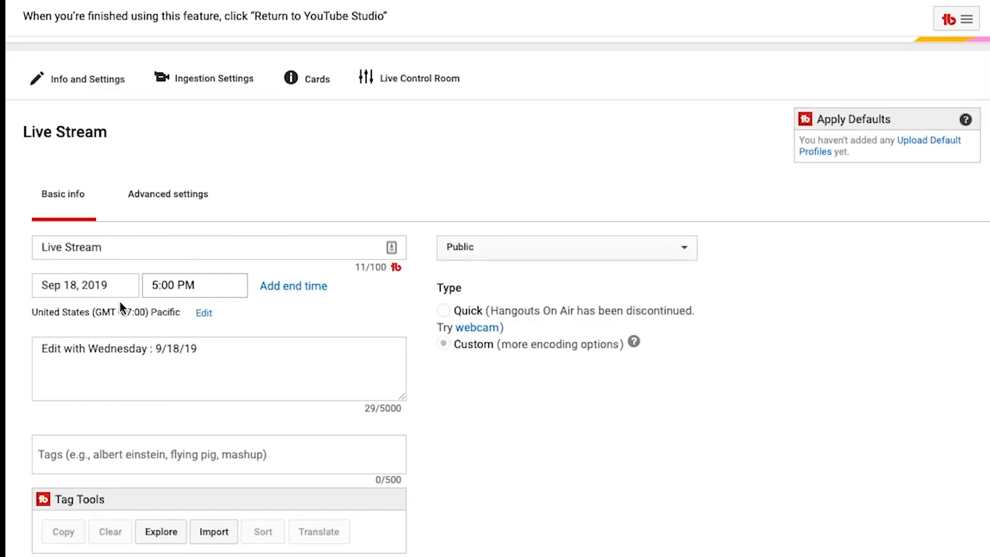
left_click_drag(176, 345, 0, 338)
key("ctrl+c")
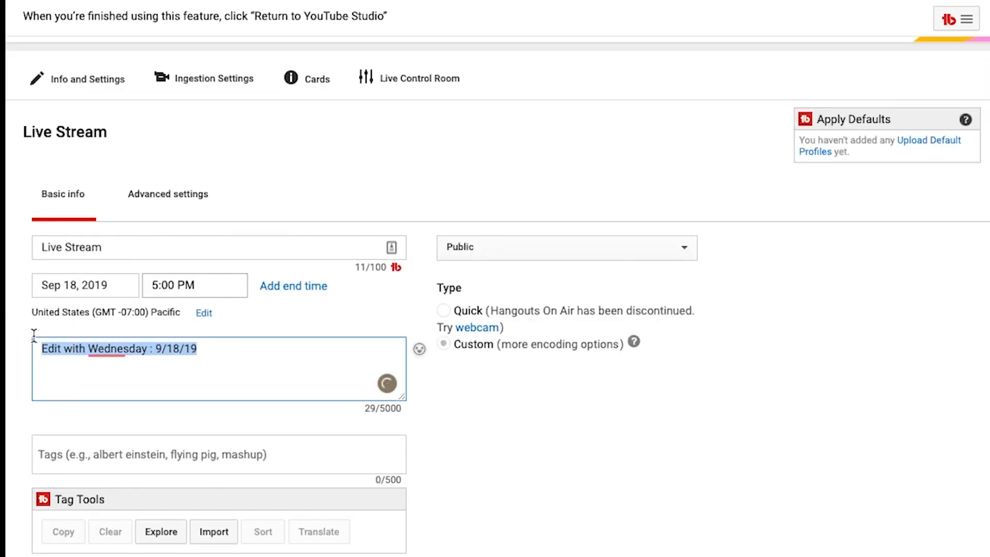
left_click(115, 245)
left_click_drag(115, 246, 18, 244)
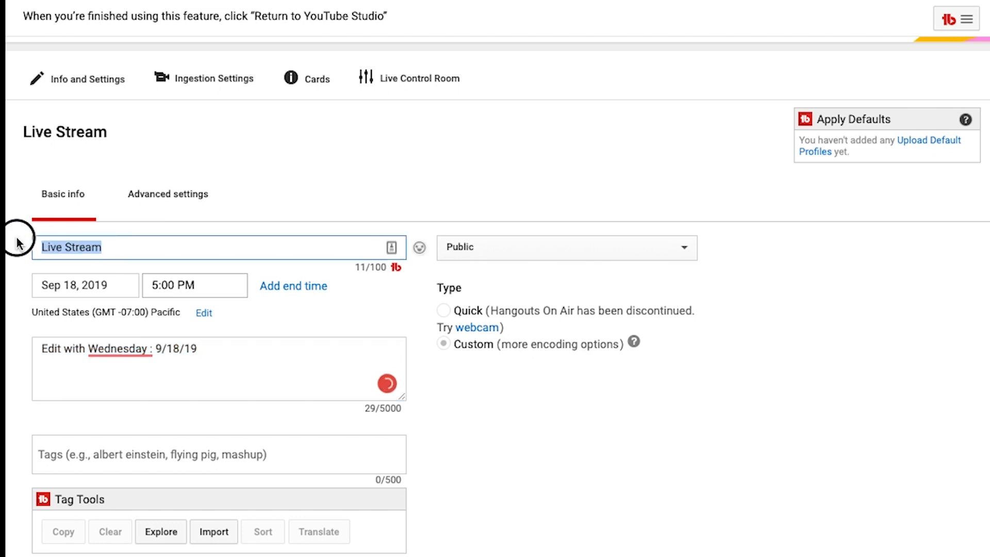
key("ctrl+v")
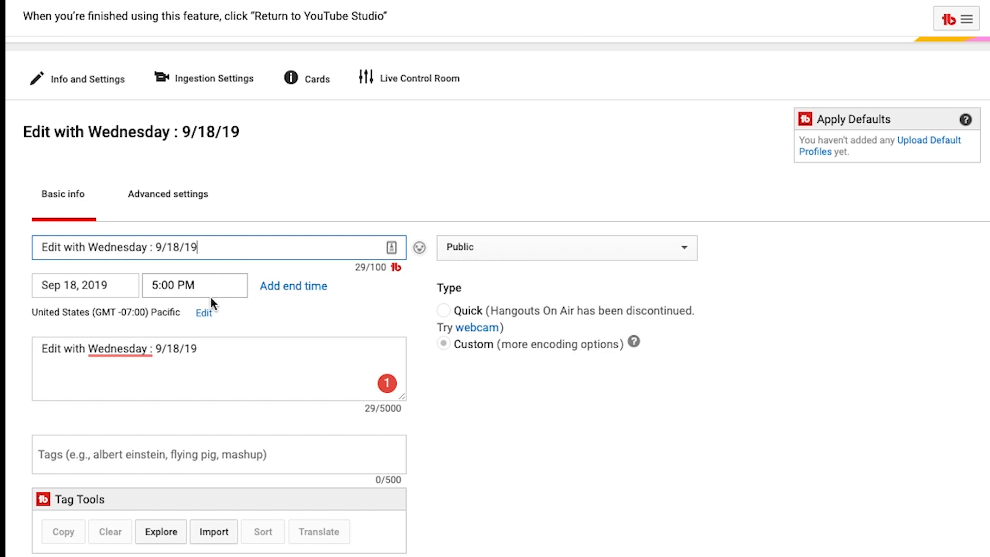
- Change the broadcast's time zone to (GMT -05:00) Central and its start time to 7:00 PM
left_click(204, 312)
left_click(276, 314)
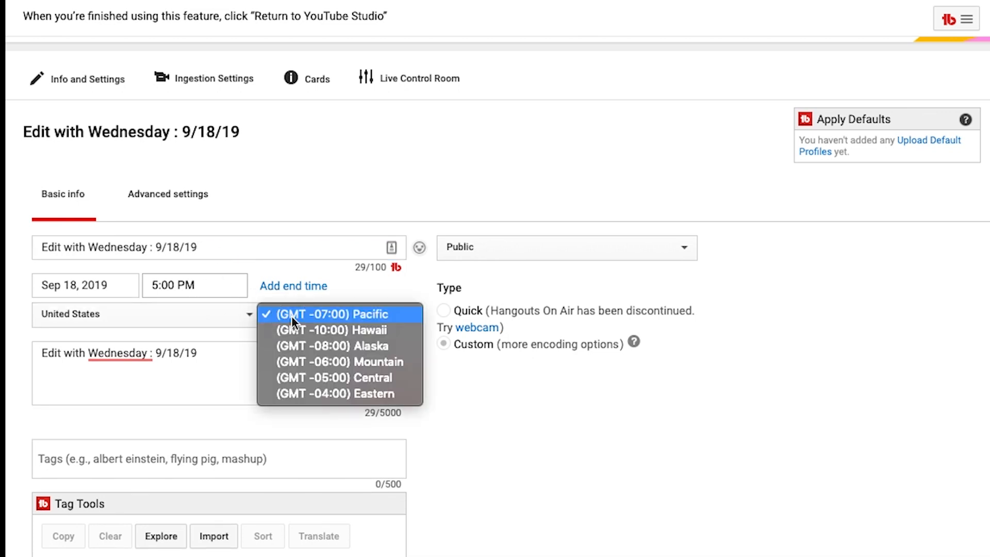
left_click(288, 376)
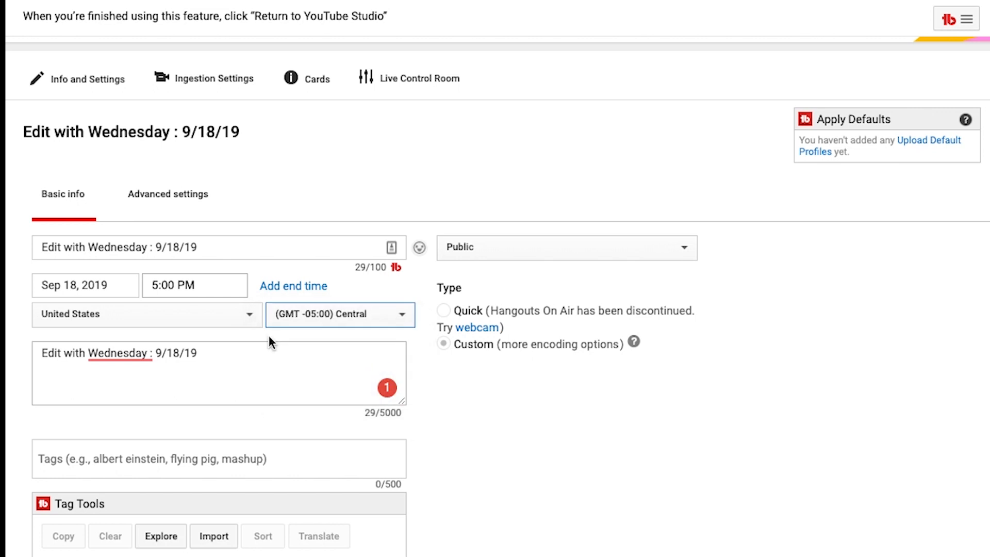
left_click(157, 286)
type("7")
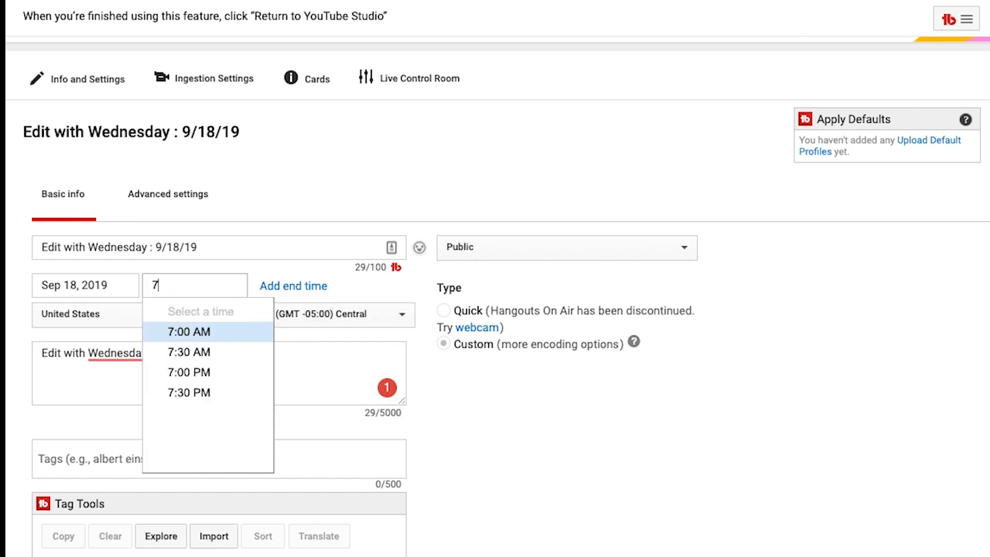
left_click(190, 368)
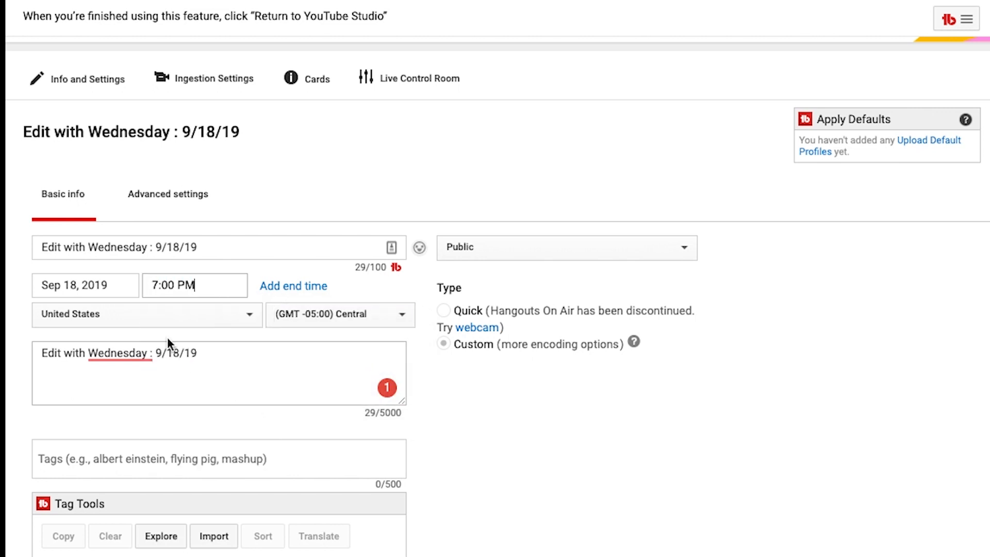
- Copy "Edit with Wednesday" from the description and add it as a tag
scroll(225, 361, "down", 1)
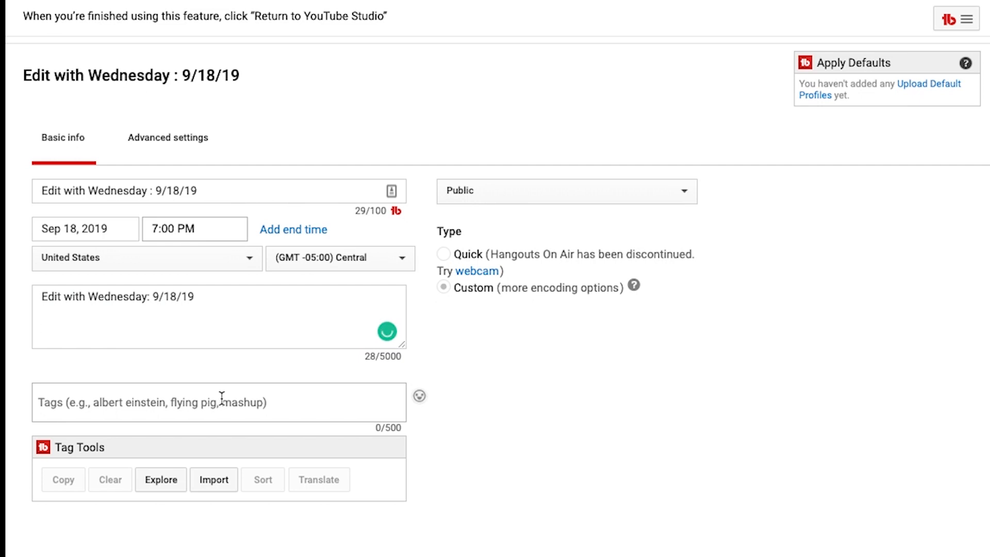
left_click(144, 298)
left_click_drag(144, 298, 35, 296)
key("super+c")
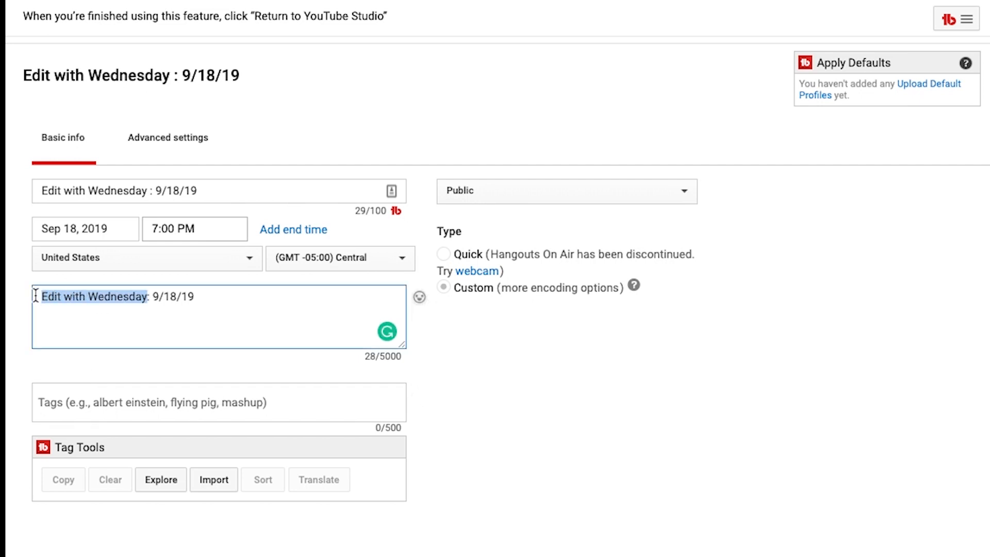
left_click(99, 399)
key("super+v")
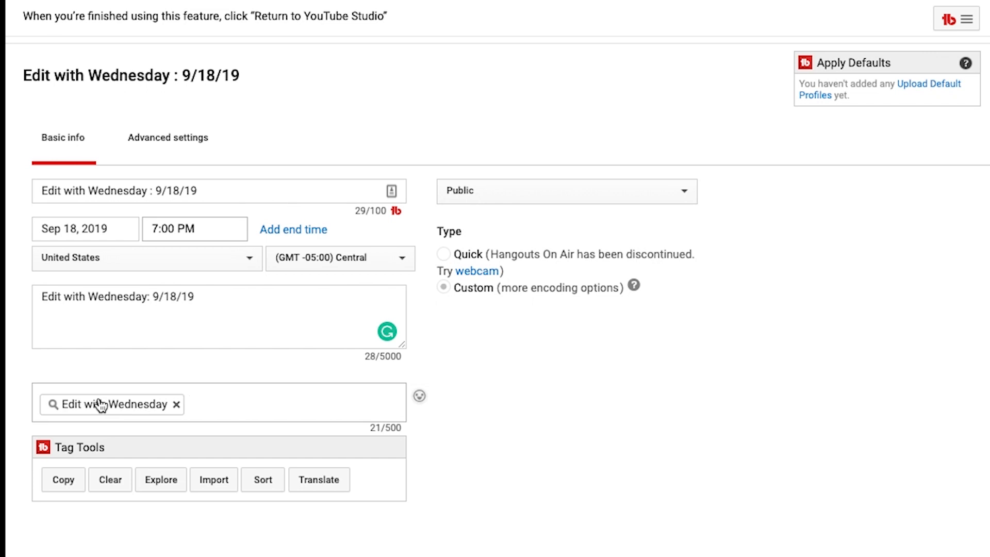
- Add the tags "edit with me", "premiere pro" and the creator's full name, both with and without a space
type("edit with me,")
type("premiere")
type(" pro")
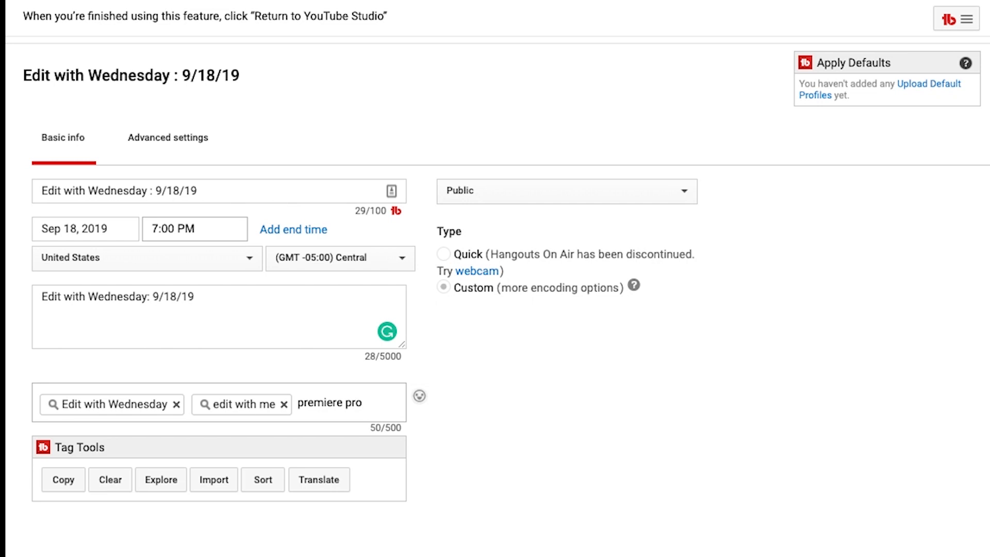
type(",lindsey hazel,lindseyhazel")
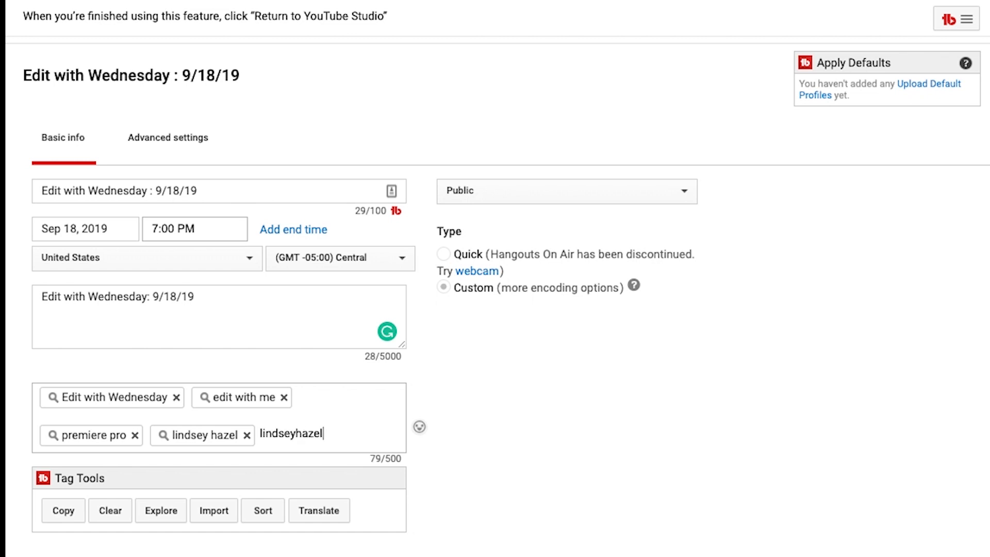
type(",")
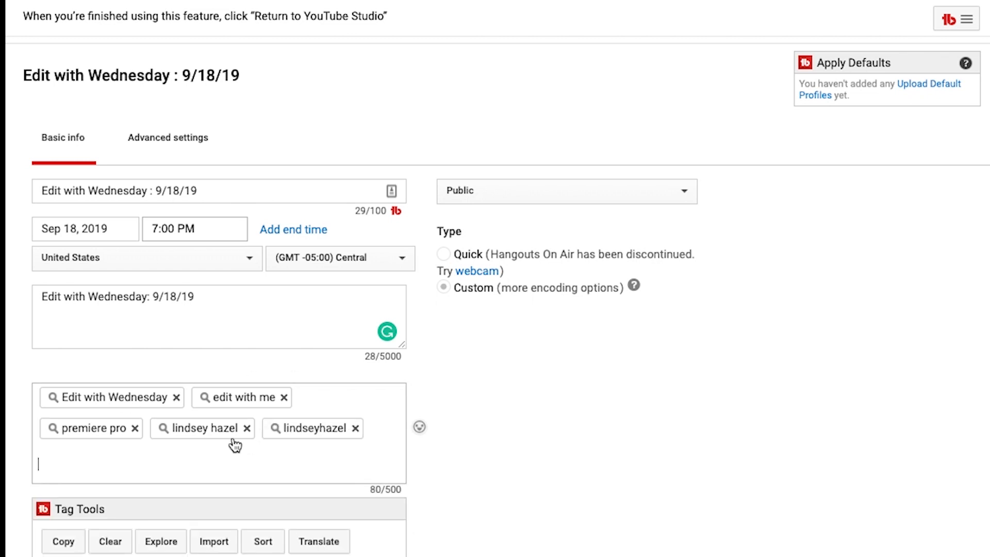
left_click(245, 490)
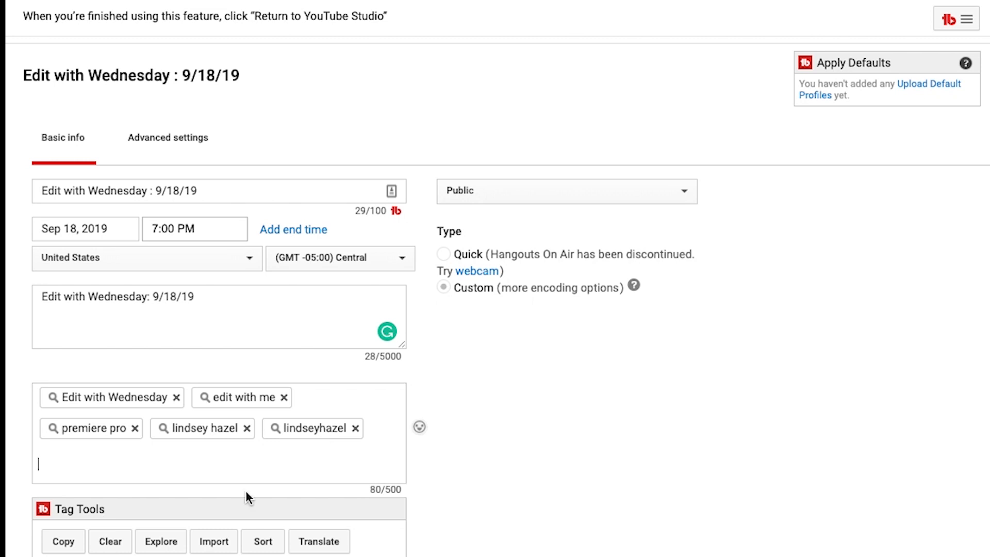
- Set the broadcast's category to Film & Animation in its advanced settings
scroll(340, 361, "up", 2)
left_click(173, 236)
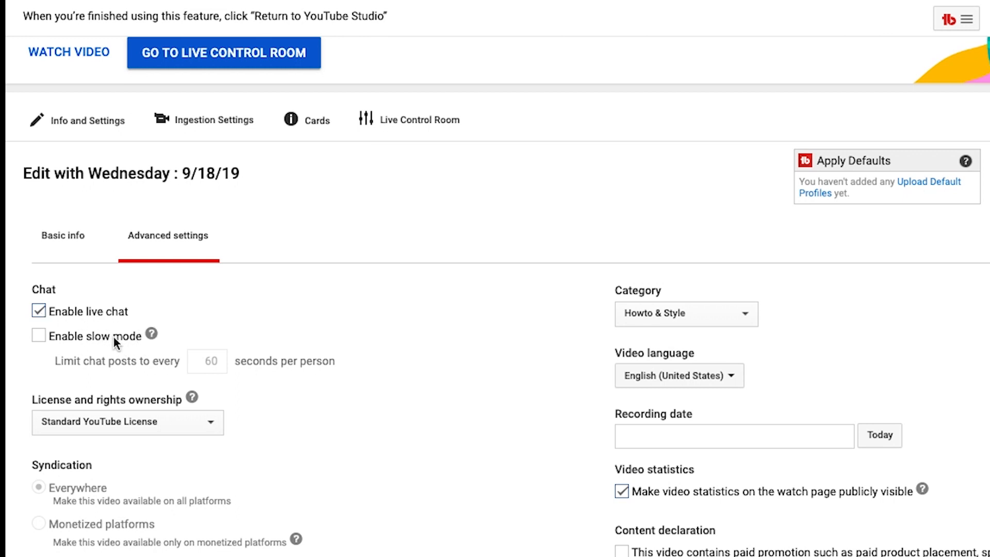
scroll(252, 344, "down", 1)
left_click(674, 264)
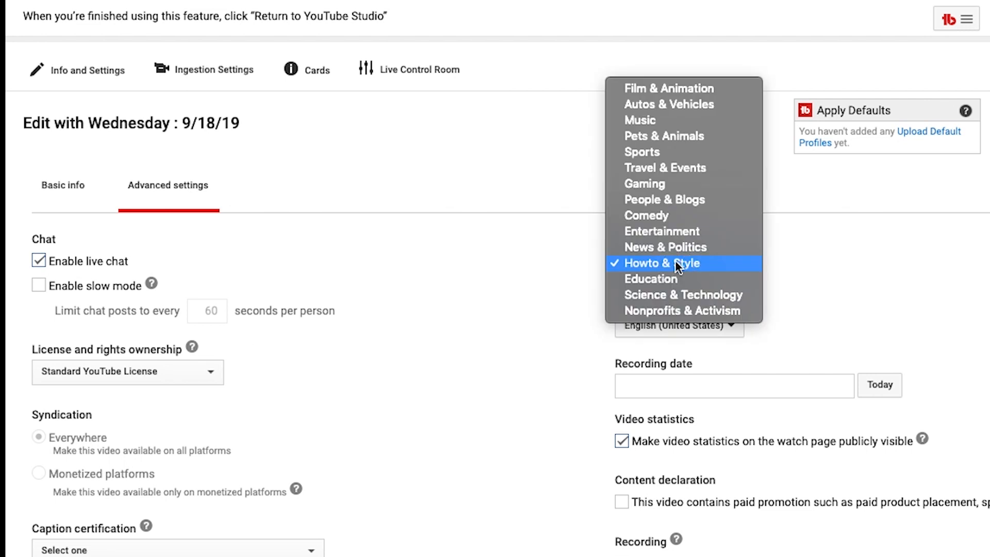
left_click(682, 92)
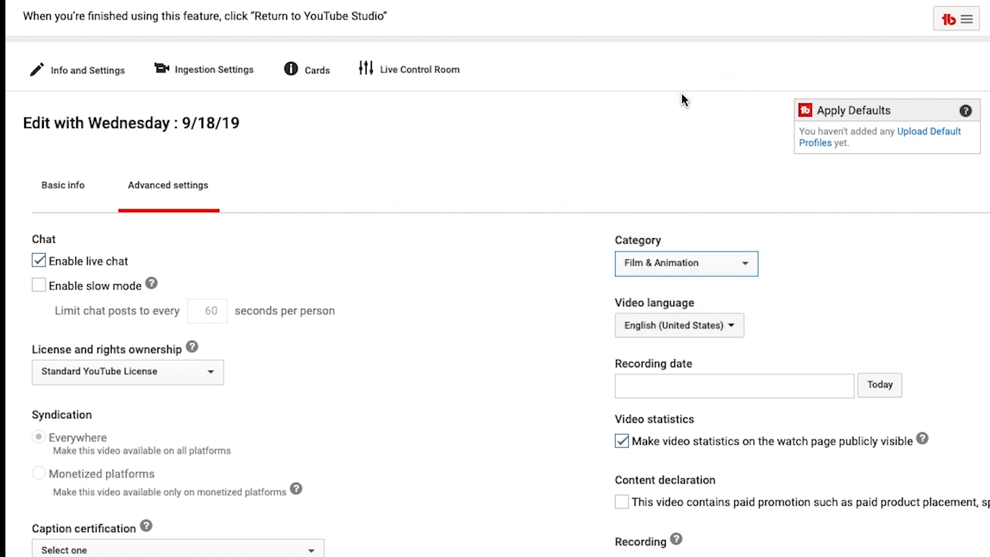
- Set the broadcast's promotion on the channel page to 1 week prior to the scheduled start time
scroll(441, 333, "down", 3)
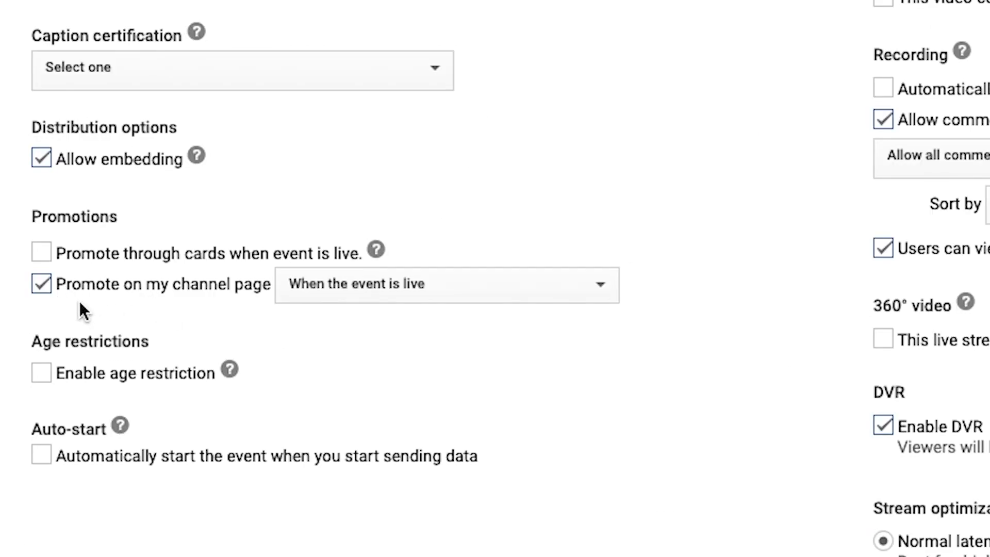
left_click(319, 291)
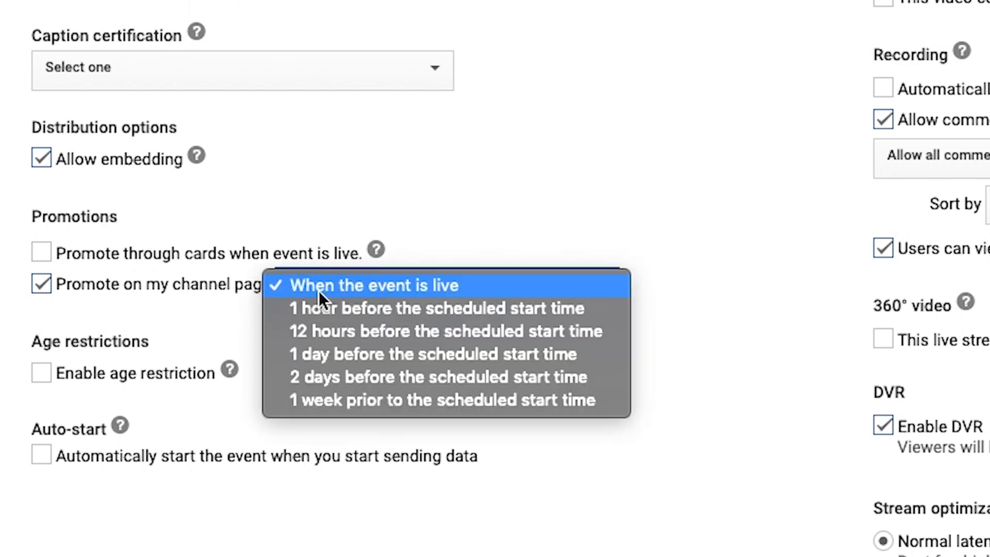
left_click(339, 405)
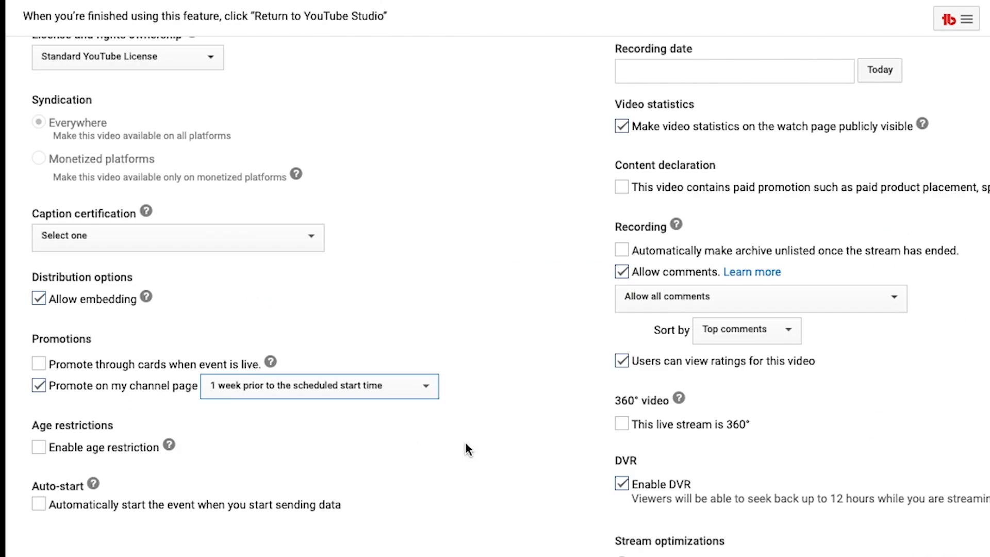
scroll(465, 444, "down", 3)
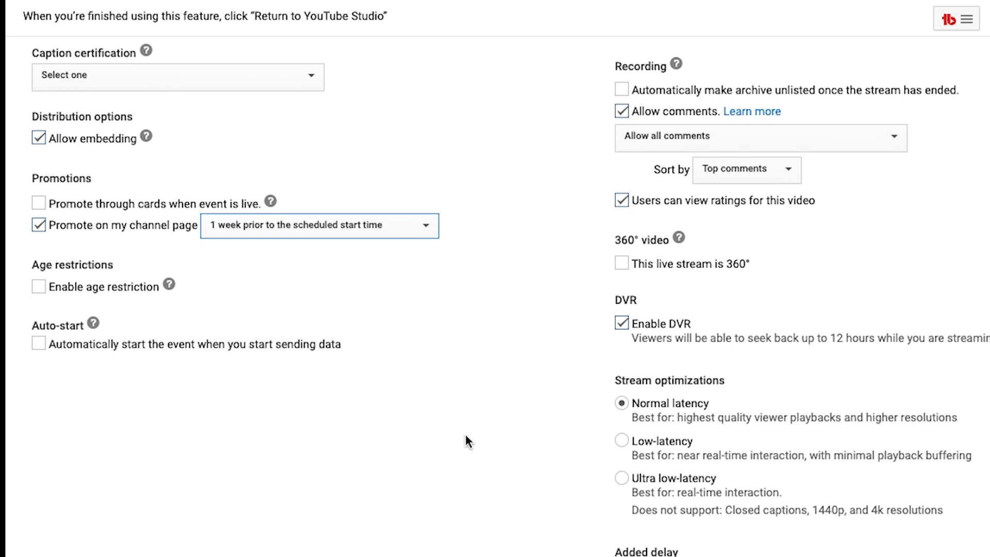
scroll(780, 465, "up", 5)
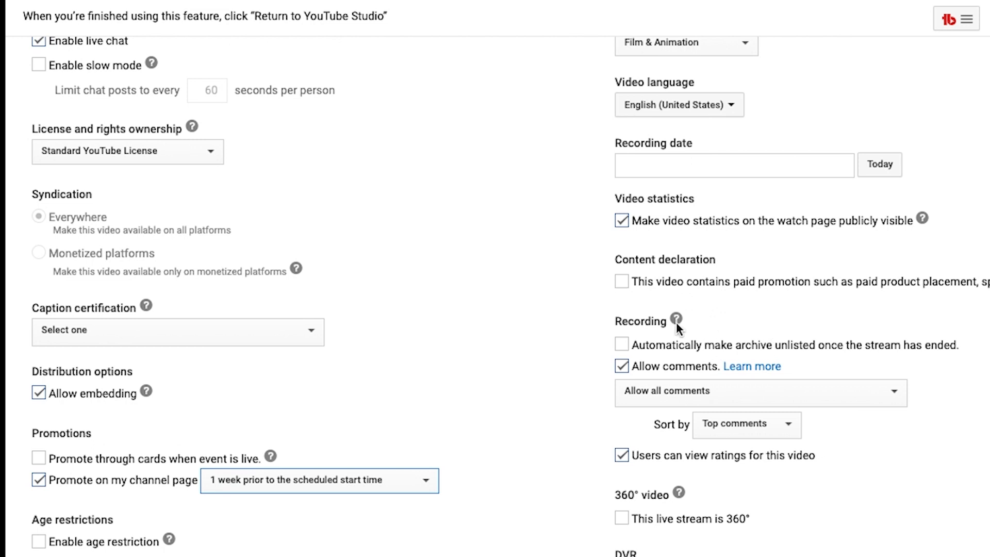
scroll(860, 323, "up", 5)
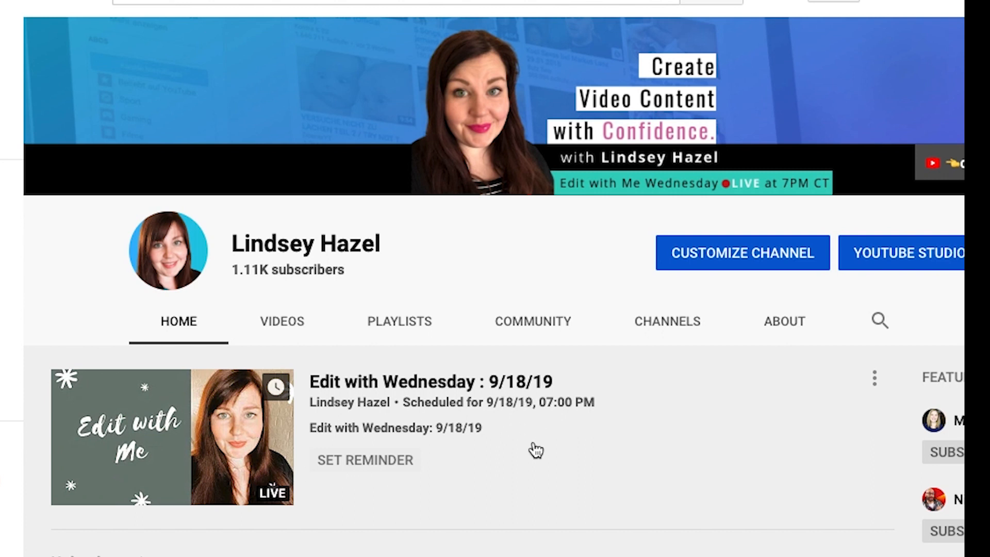
- Check how the scheduled broadcast appears on the channel's home page and among its uploads
scroll(525, 464, "down", 3)
scroll(525, 464, "down", 1)
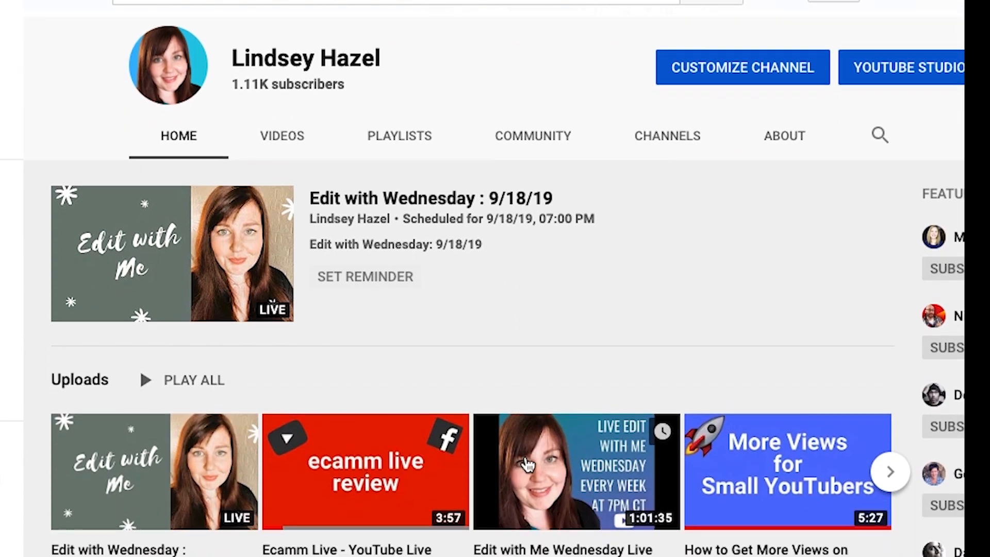
scroll(453, 381, "up", 3)
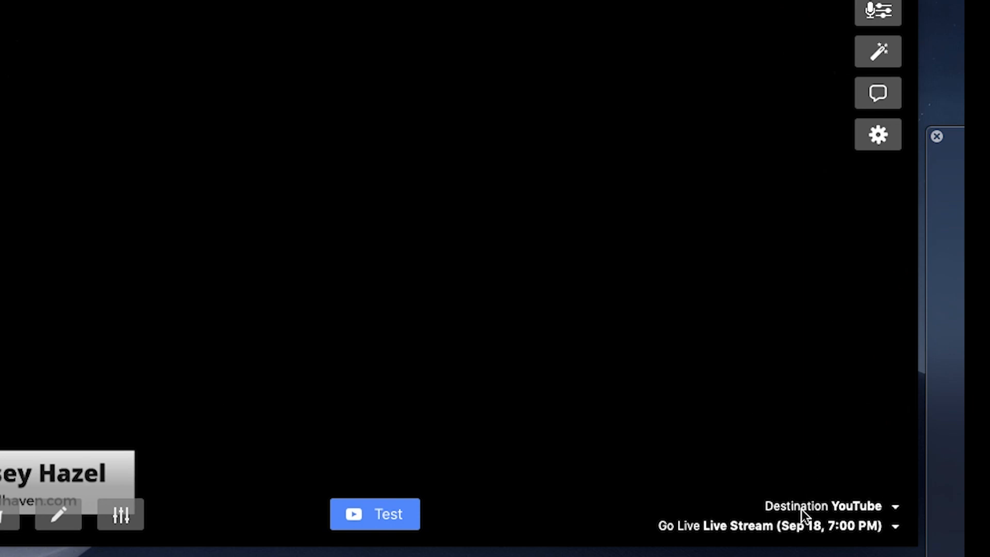
- Switch to Ecamm Live and choose "Edit with Wednesday : 9/18/19 (Sep 18, 7:00 PM)" as the Go Live event for the YouTube destination
left_click(871, 505)
left_click(871, 505)
left_click(782, 526)
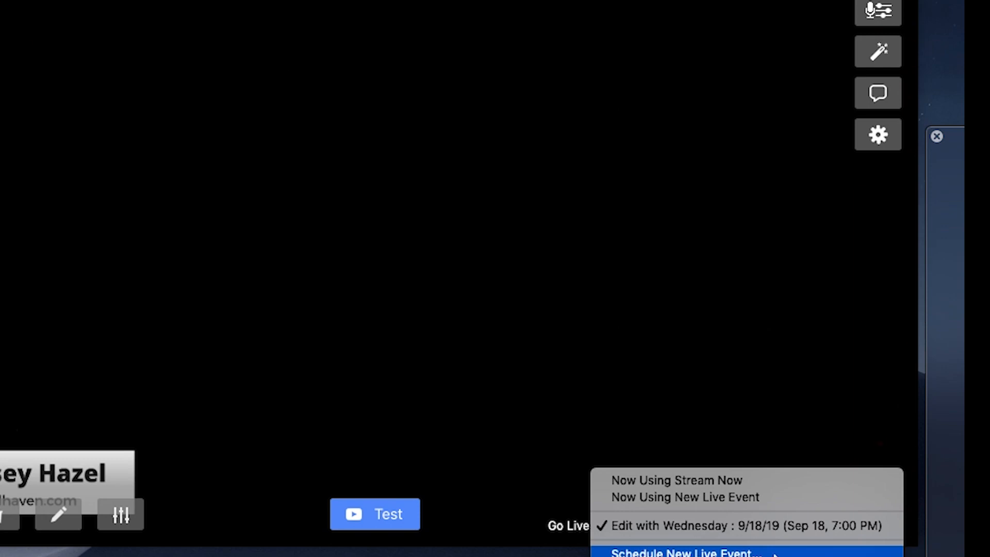
left_click(774, 550)
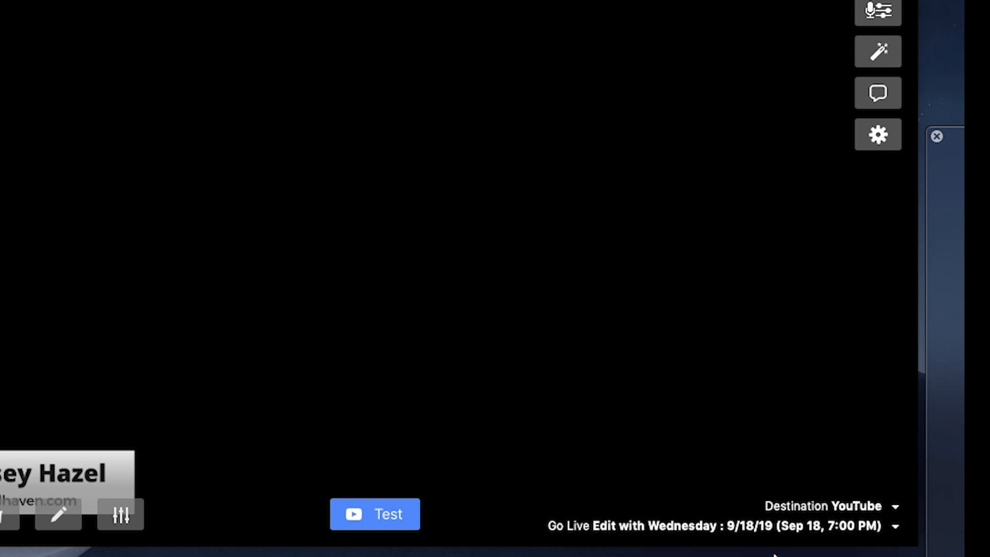
left_click(469, 278)
left_click(851, 508)
left_click(797, 519)
left_click(793, 528)
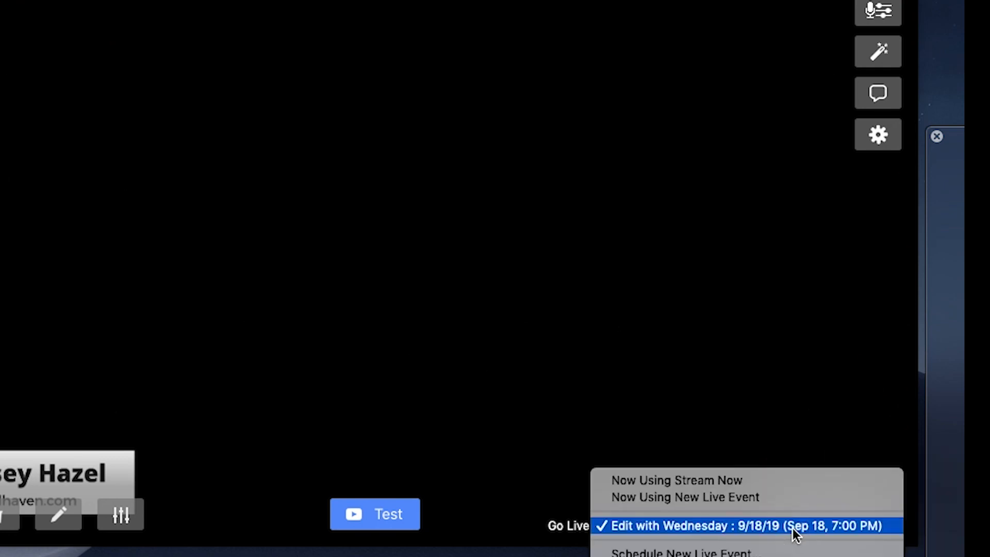